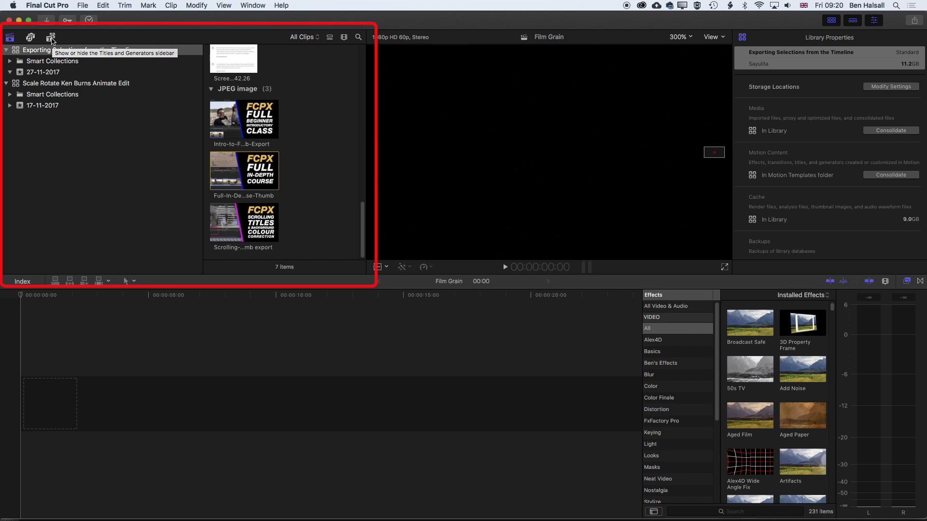
- Add the Basic Title from the installed titles to the start of the empty Film Grain timeline
{"action": "left_click", "coordinate": [51, 37]}
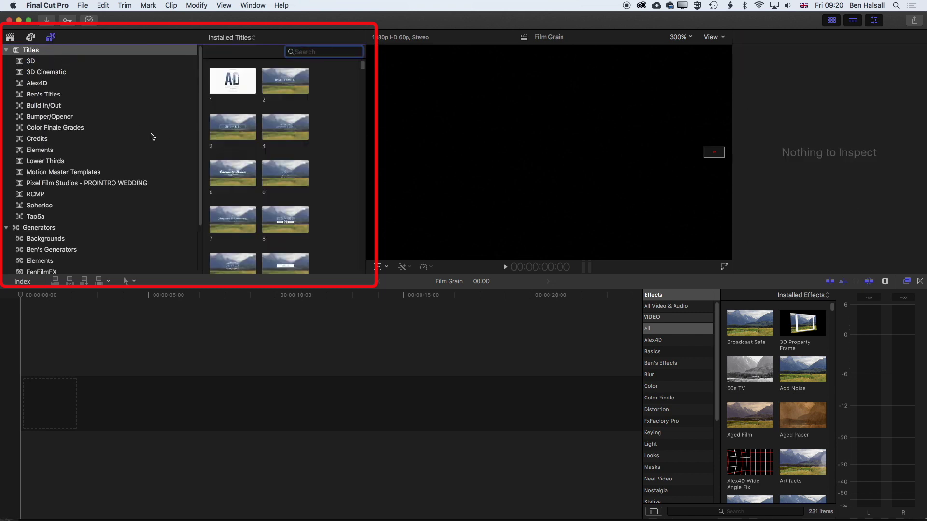
{"action": "scroll", "coordinate": [265, 123], "scroll_direction": "down", "scroll_amount": 10}
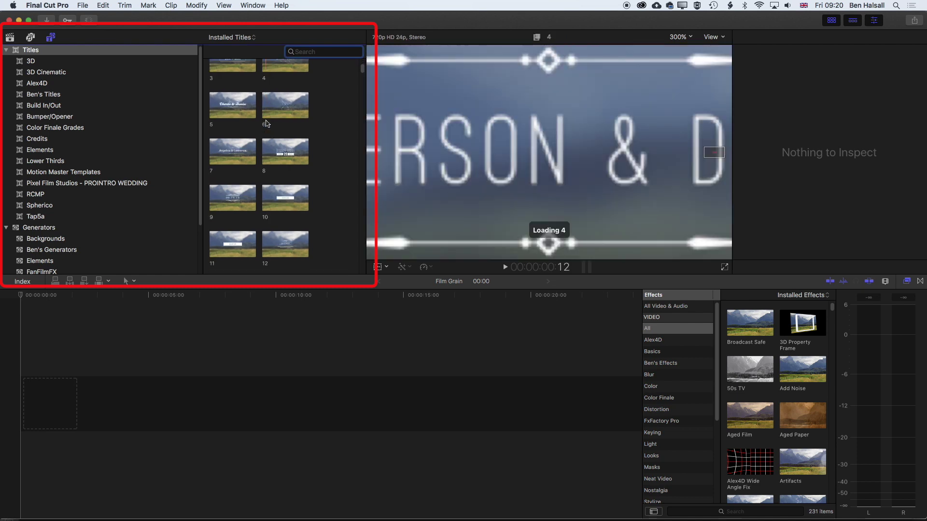
{"action": "scroll", "coordinate": [266, 124], "scroll_direction": "down", "scroll_amount": 10}
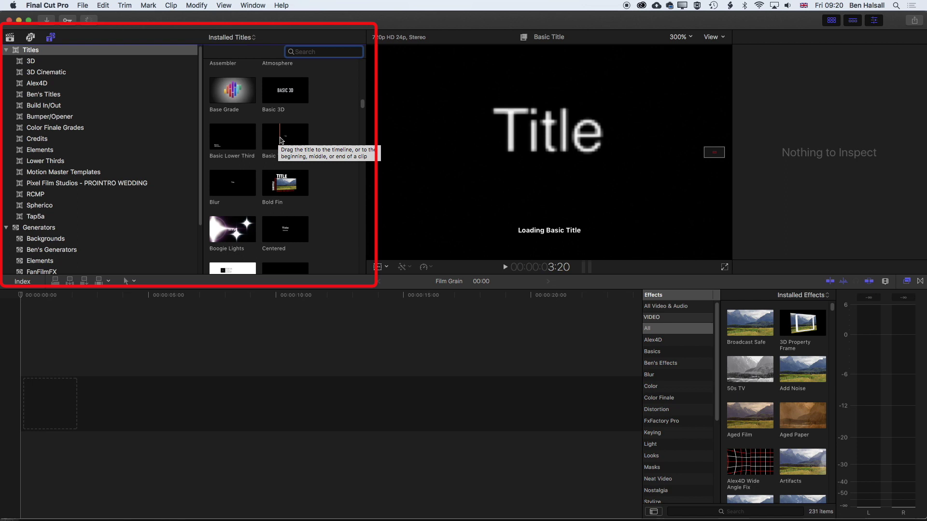
{"action": "left_click", "coordinate": [281, 139]}
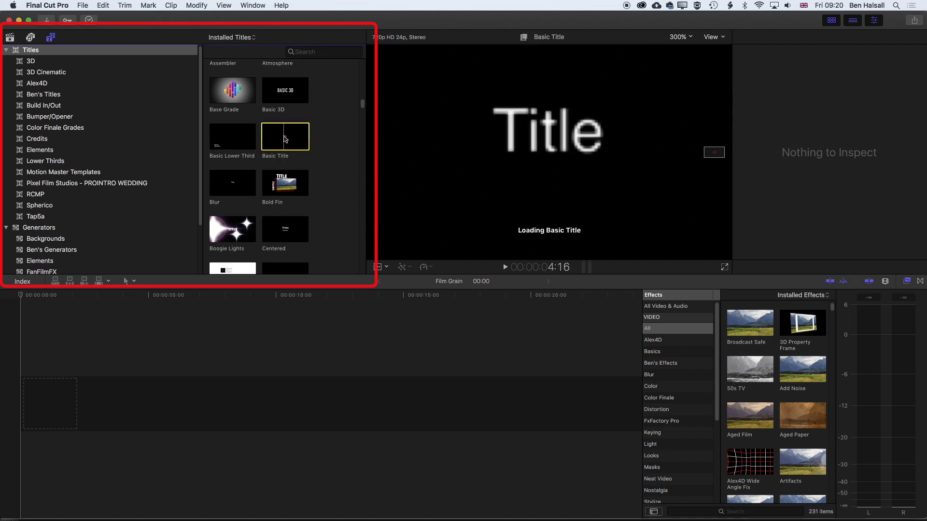
{"action": "left_click_drag", "start_coordinate": [283, 140], "coordinate": [90, 414]}
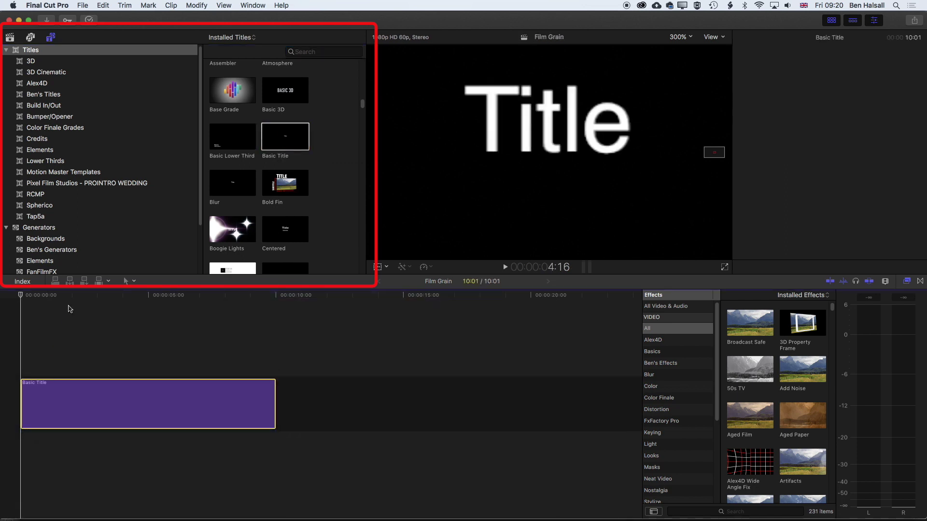
- Park the playhead over the title, set the viewer zoom to Fit, and replace the title text with "film grain"
{"action": "left_click", "coordinate": [74, 297]}
{"action": "key", "text": "cmd+4"}
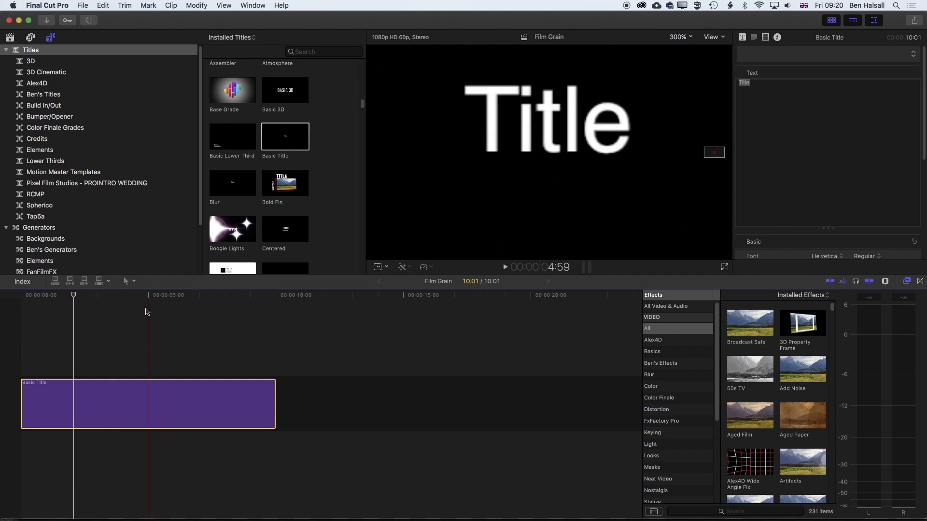
{"action": "left_click", "coordinate": [685, 37]}
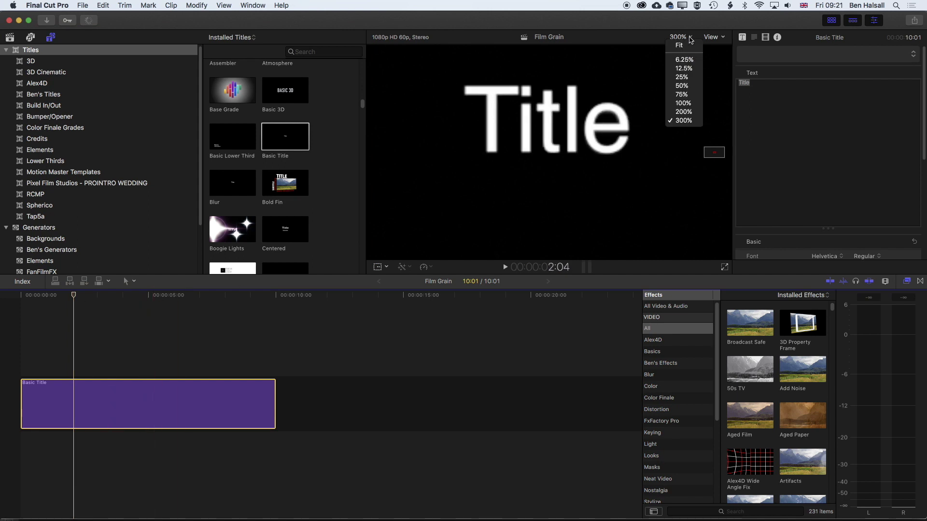
{"action": "left_click", "coordinate": [685, 48]}
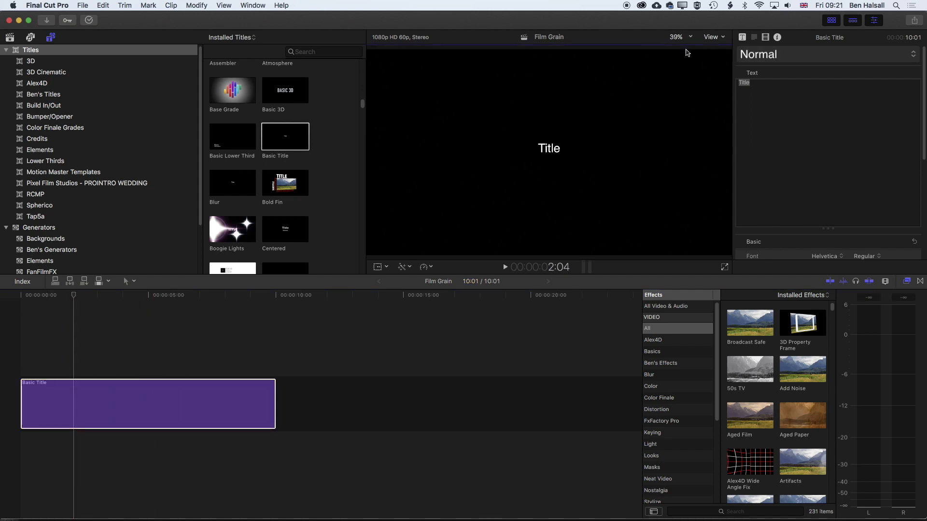
{"action": "left_click_drag", "start_coordinate": [770, 87], "coordinate": [615, 74]}
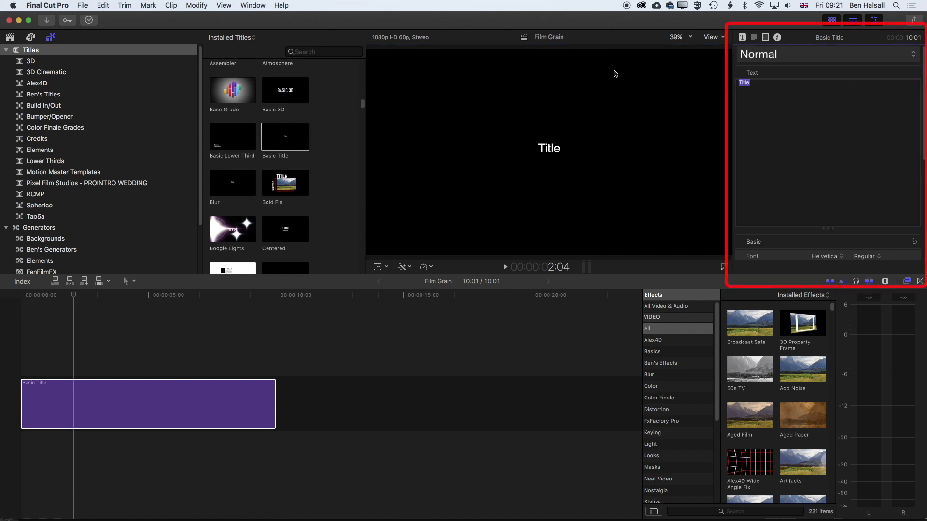
{"action": "type", "text": "film grain"}
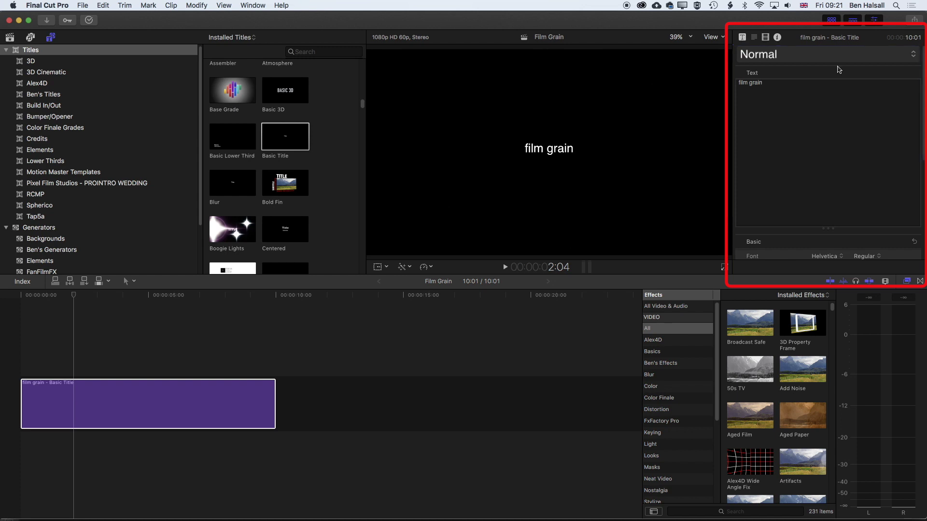
- Apply the Bold 2D style to the title text and set its size to 274
{"action": "left_click", "coordinate": [819, 57]}
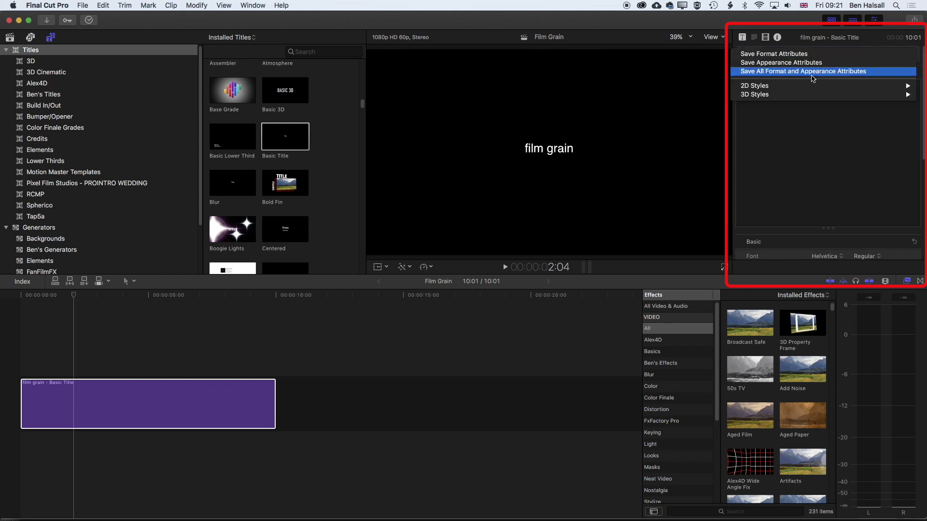
{"action": "mouse_move", "coordinate": [791, 88]}
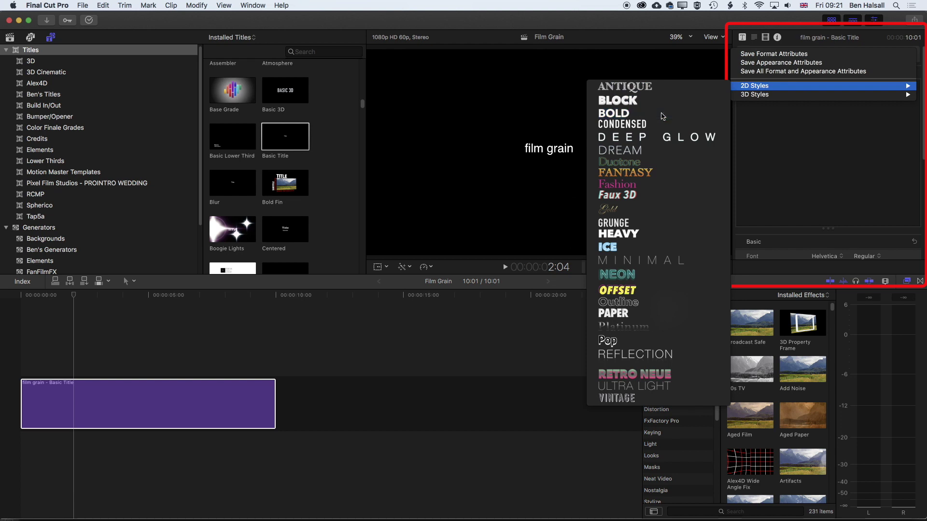
{"action": "left_click", "coordinate": [662, 114]}
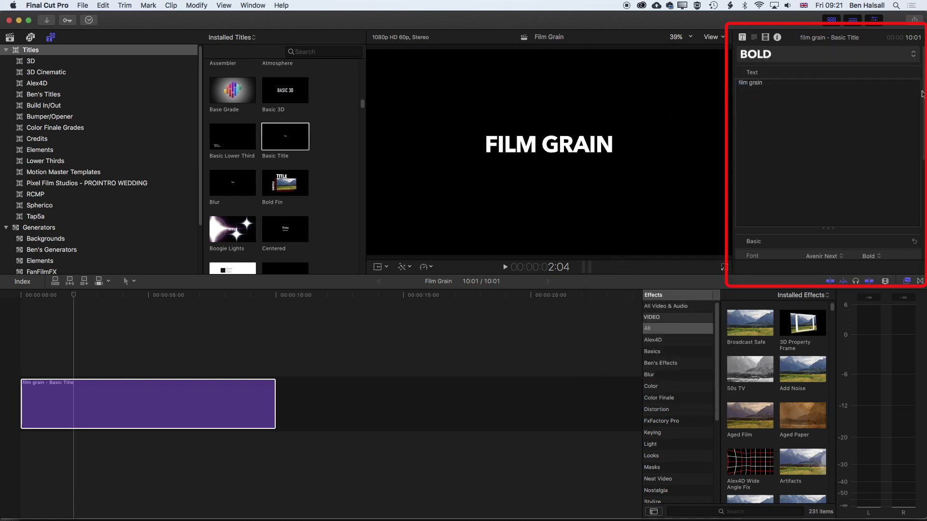
{"action": "scroll", "coordinate": [921, 175], "scroll_direction": "down", "scroll_amount": 5}
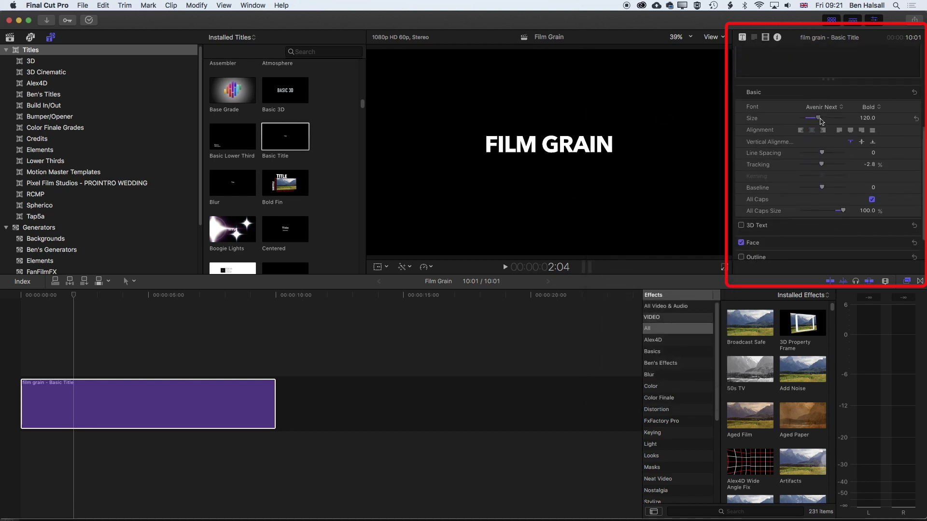
{"action": "left_click_drag", "start_coordinate": [820, 121], "coordinate": [843, 119]}
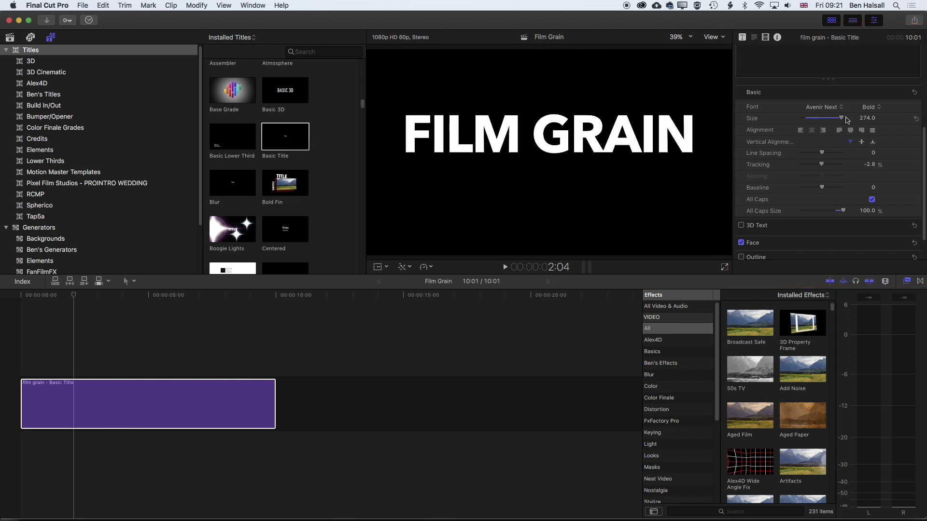
- Apply the Film Grain effect from the Stylize category to the title clip
{"action": "left_click", "coordinate": [907, 282]}
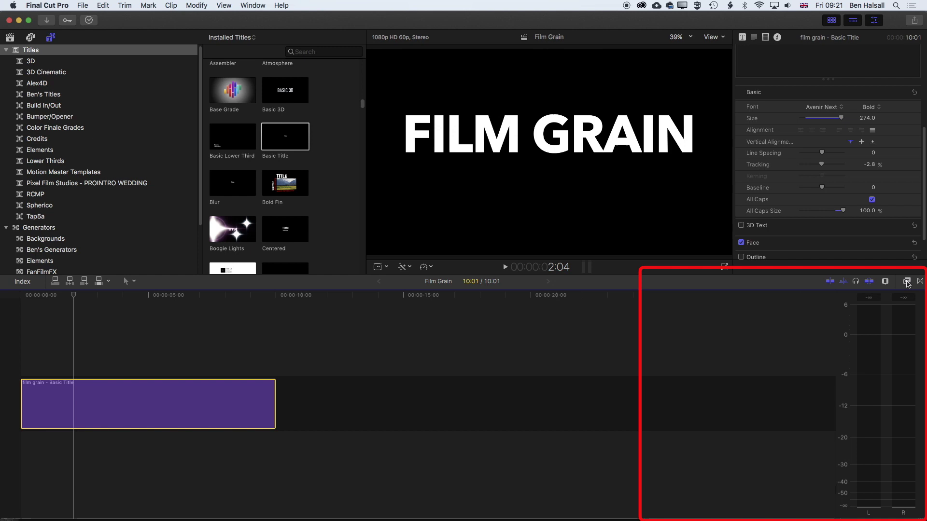
{"action": "left_click", "coordinate": [908, 282]}
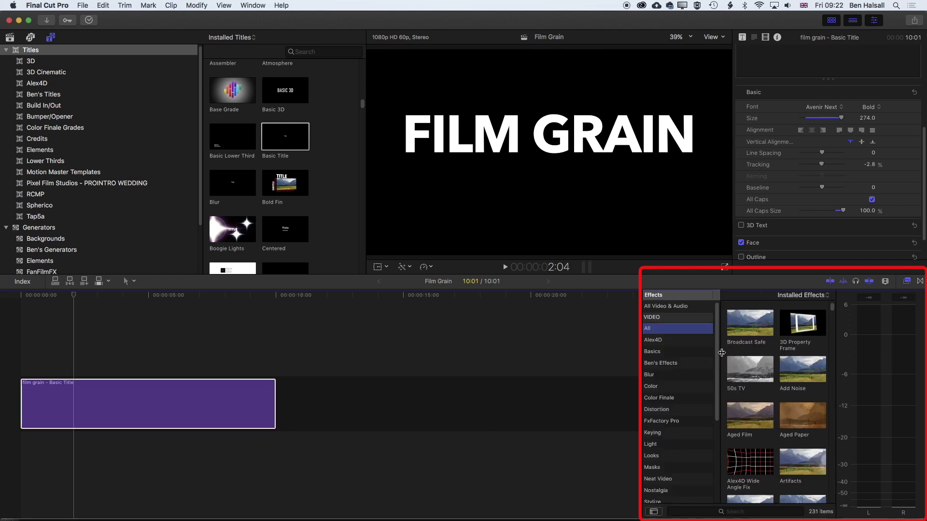
{"action": "scroll", "coordinate": [674, 424], "scroll_direction": "down", "scroll_amount": 5}
{"action": "left_click", "coordinate": [674, 430]}
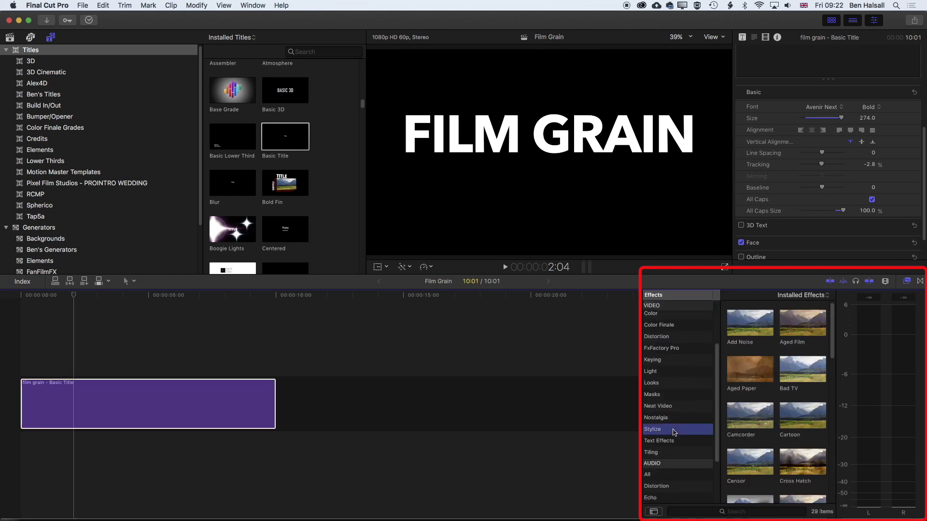
{"action": "left_click_drag", "start_coordinate": [832, 333], "coordinate": [145, 396]}
{"action": "left_click", "coordinate": [808, 366]}
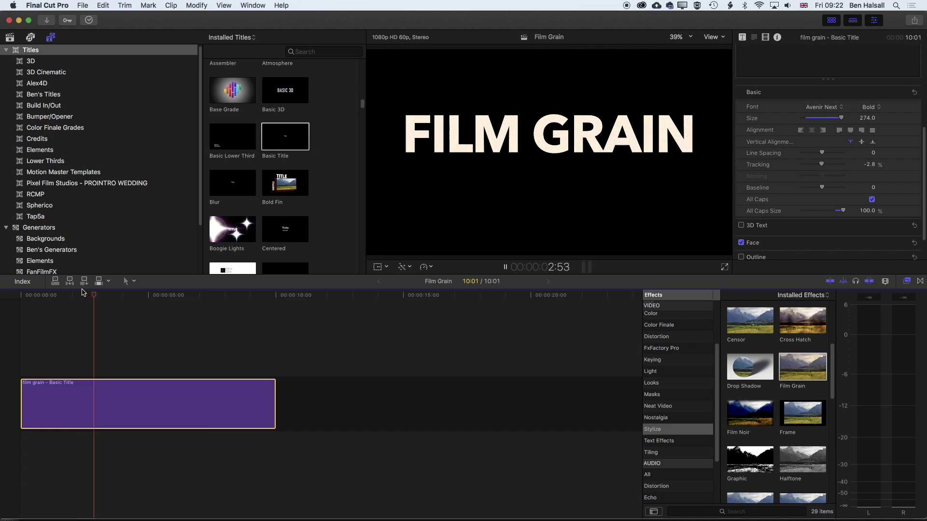
- Zoom the viewer to 100% and play the title to inspect the grain up close
{"action": "key", "text": "space"}
{"action": "left_click", "coordinate": [683, 37]}
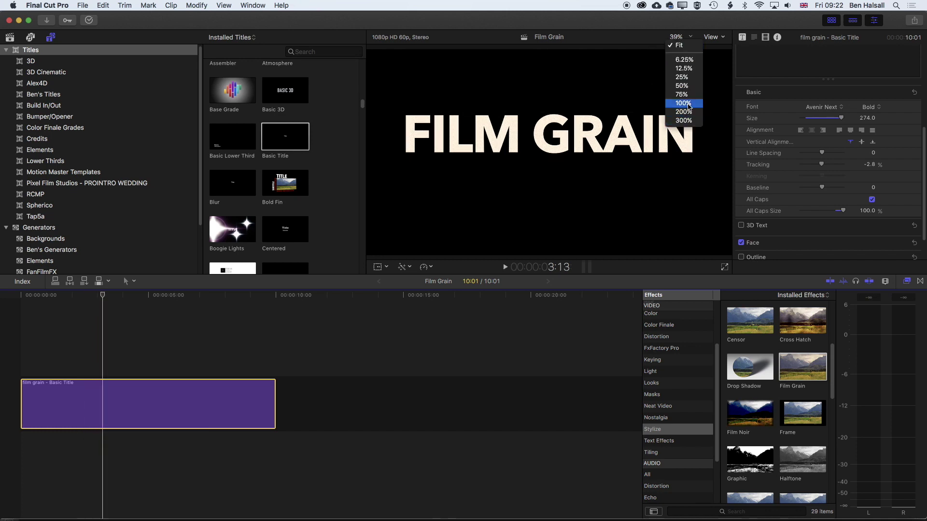
{"action": "left_click", "coordinate": [688, 104]}
{"action": "key", "text": "space"}
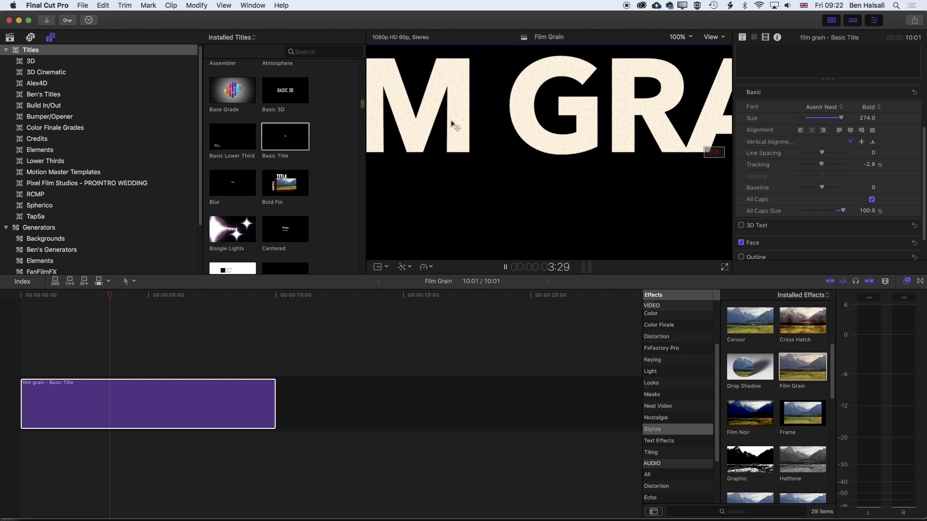
{"action": "key", "text": "space"}
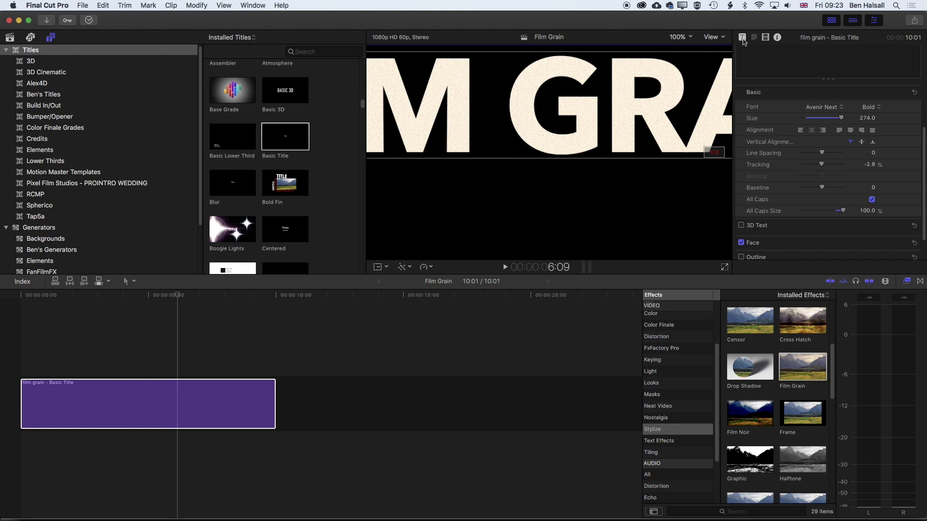
- Set the Film Grain effect's style to Realistic Grain and play part of the title to check it
{"action": "left_click", "coordinate": [767, 38]}
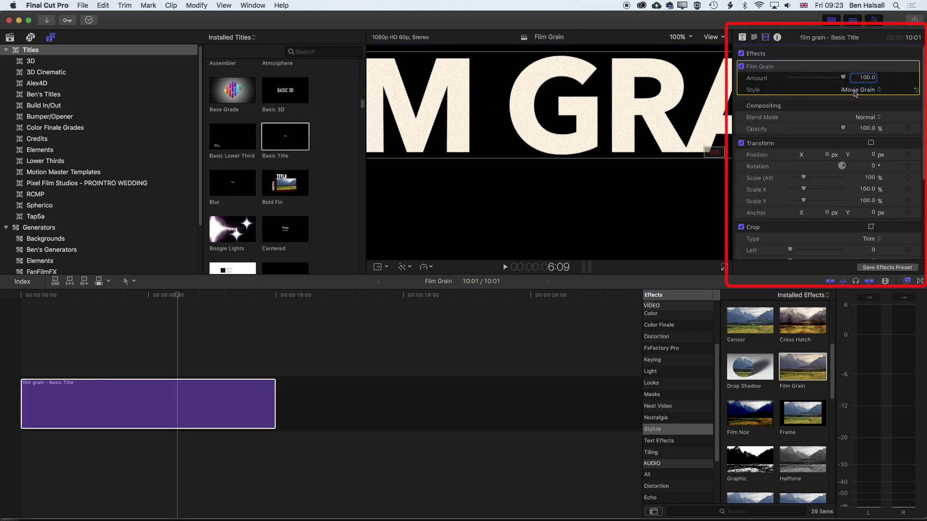
{"action": "left_click", "coordinate": [856, 91]}
{"action": "left_click", "coordinate": [854, 99]}
{"action": "left_click_drag", "start_coordinate": [177, 294], "coordinate": [109, 293]}
{"action": "key", "text": "space"}
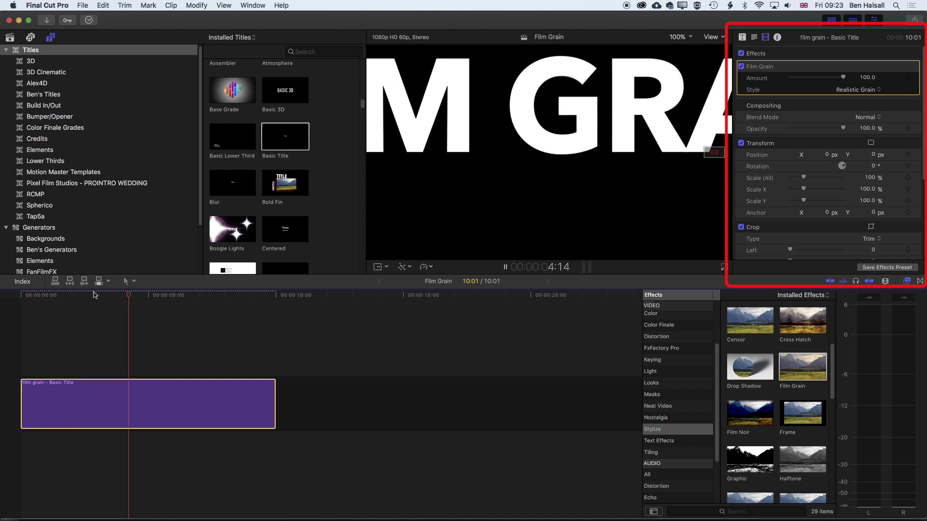
{"action": "key", "text": "space"}
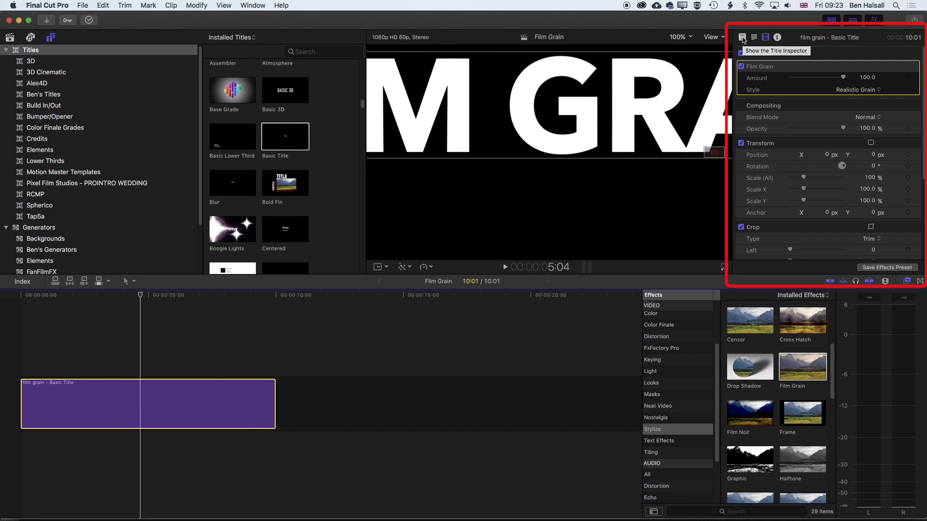
- Show the title text's Face settings and change its fill to Gradient
{"action": "left_click", "coordinate": [742, 38]}
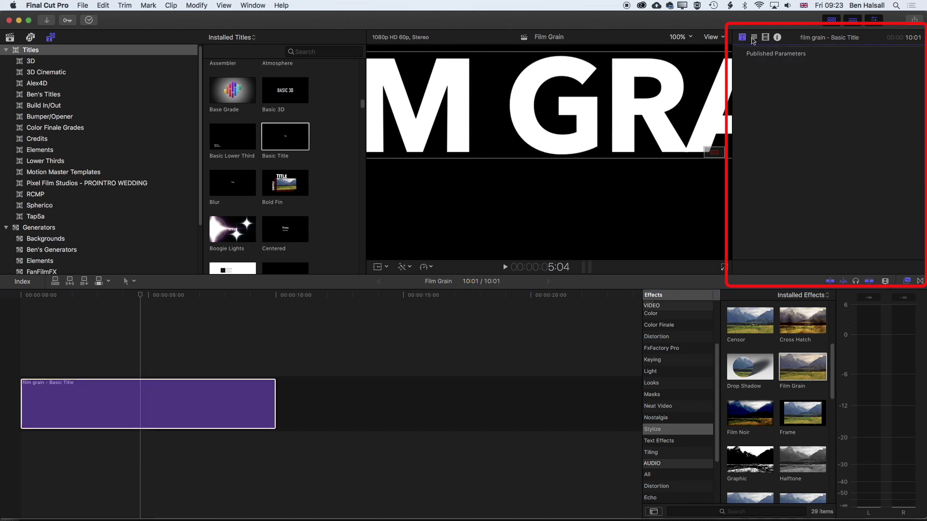
{"action": "left_click", "coordinate": [765, 38]}
{"action": "left_click", "coordinate": [754, 38]}
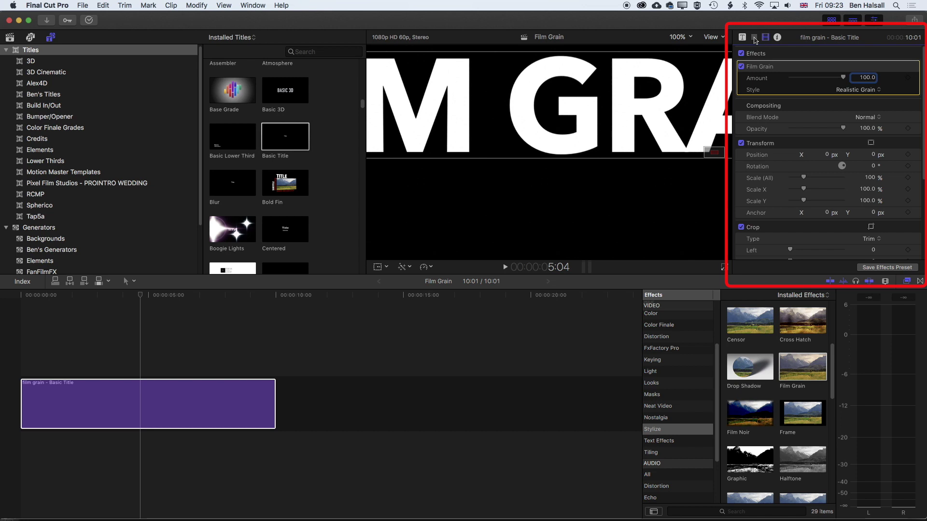
{"action": "left_click_drag", "start_coordinate": [922, 158], "coordinate": [922, 175]}
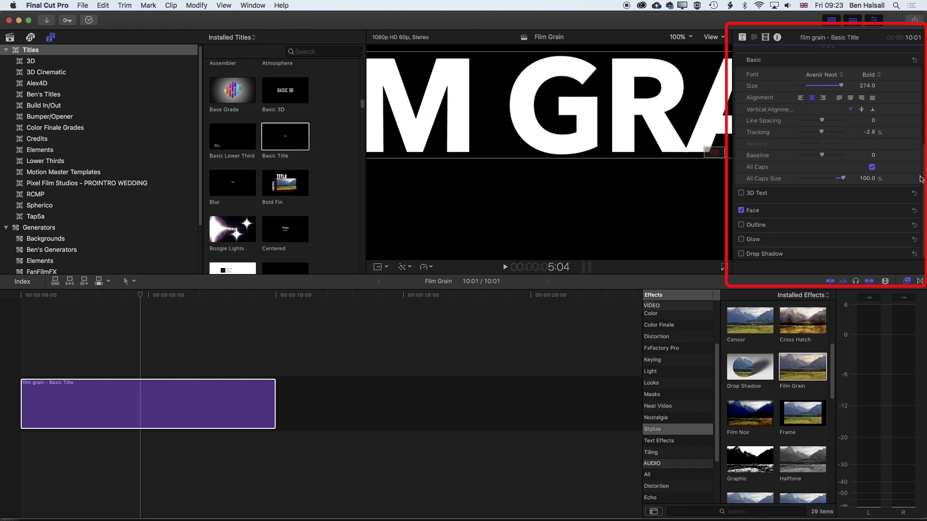
{"action": "left_click", "coordinate": [902, 211]}
{"action": "scroll", "coordinate": [821, 202], "scroll_direction": "down", "scroll_amount": 2}
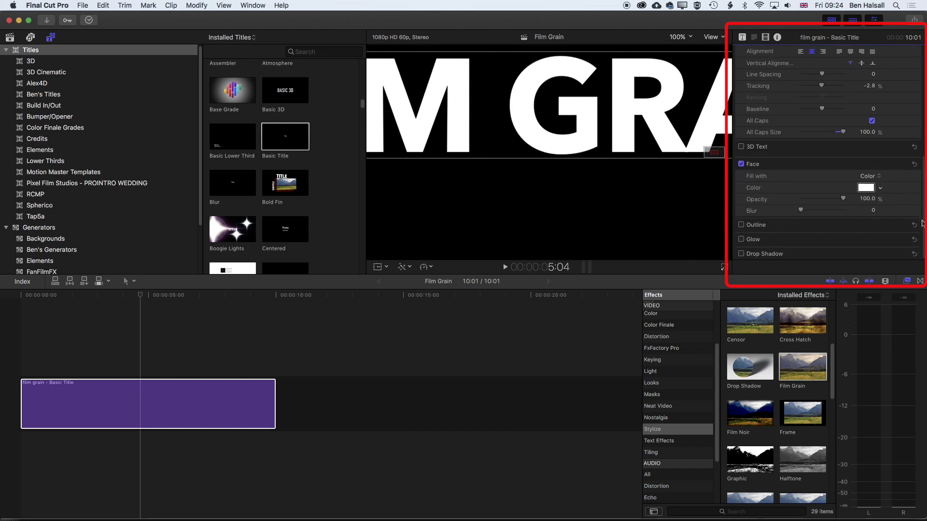
{"action": "left_click", "coordinate": [862, 178]}
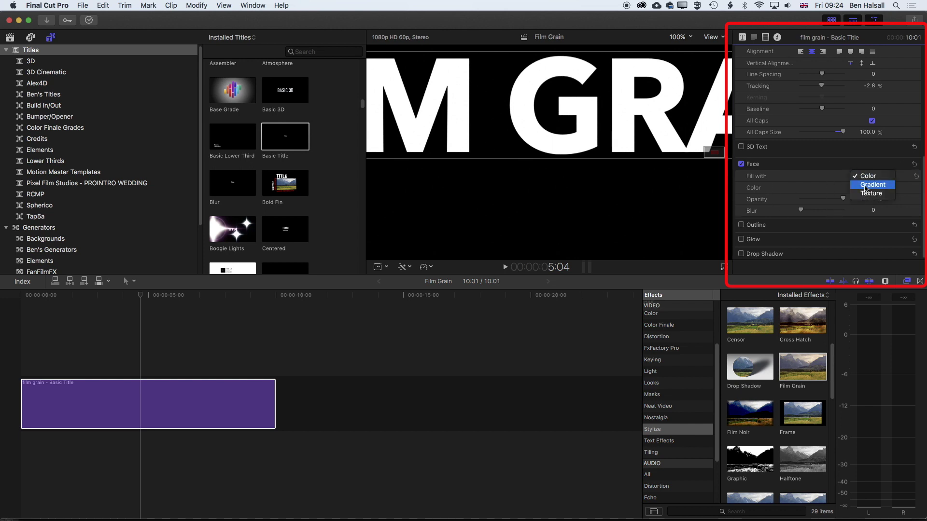
{"action": "left_click", "coordinate": [865, 185]}
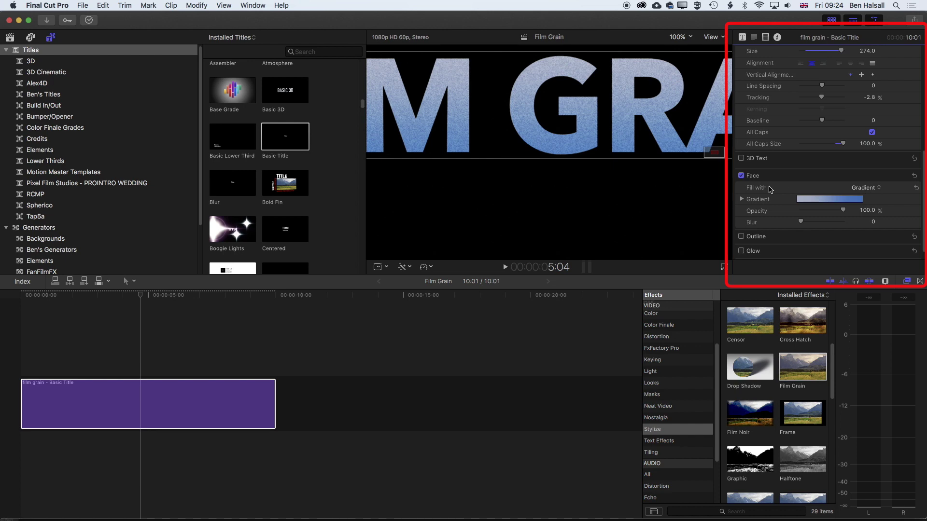
- Play the title from near its start to check the grain on the gradient-filled text
{"action": "left_click", "coordinate": [46, 296]}
{"action": "key", "text": "space"}
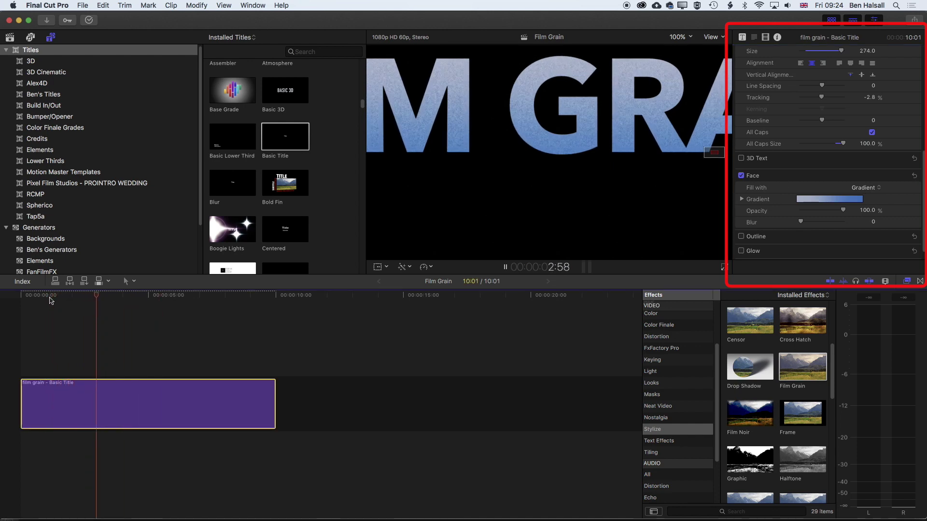
{"action": "key", "text": "space"}
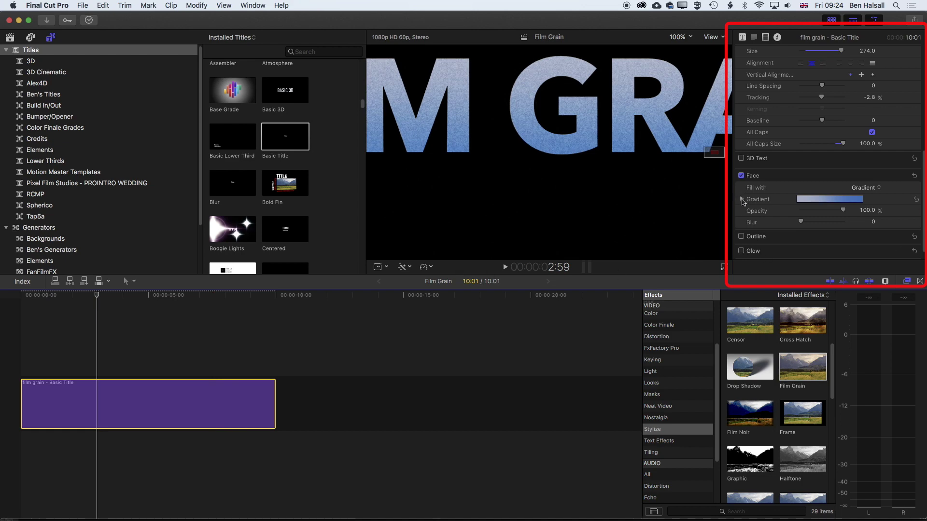
- Expand the Face gradient and set its starting color stop to pale pink: Red 1.0, Green 0.92, Blue 1.0
{"action": "left_click", "coordinate": [742, 200]}
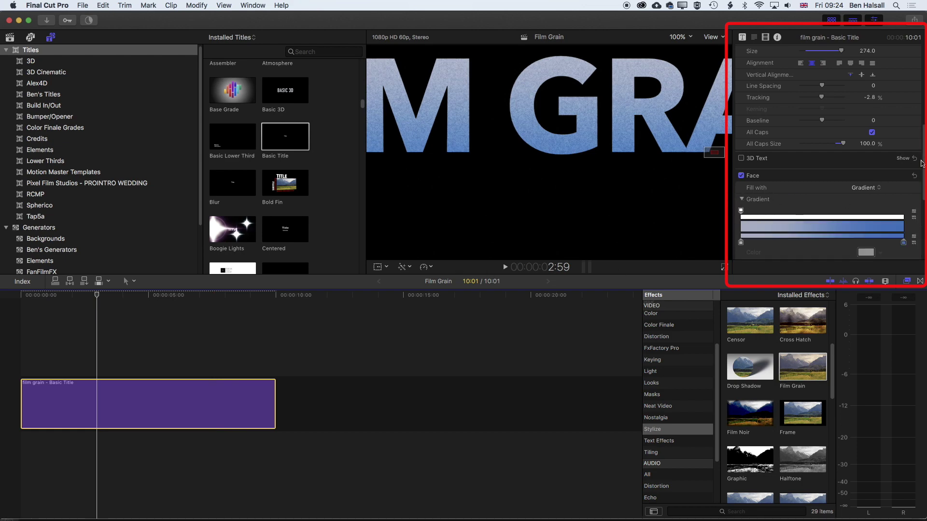
{"action": "left_click_drag", "start_coordinate": [921, 176], "coordinate": [920, 215]}
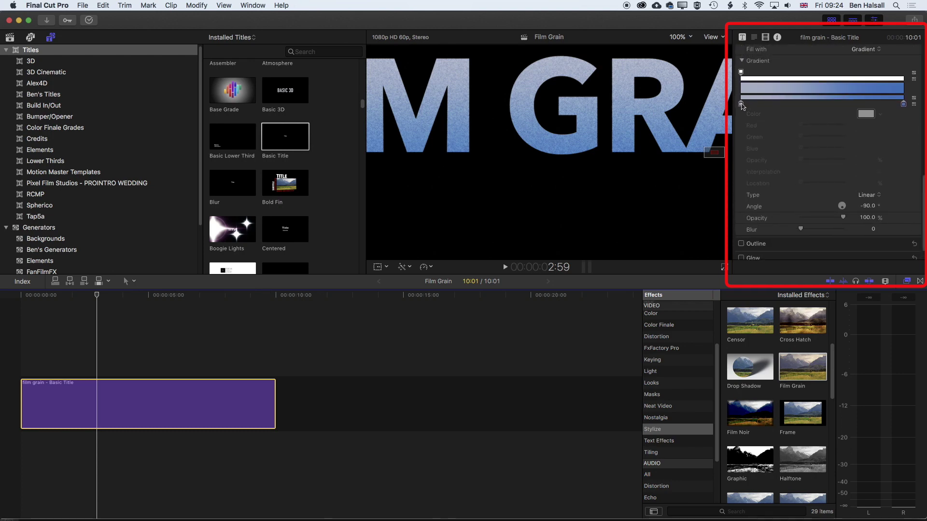
{"action": "left_click", "coordinate": [741, 104]}
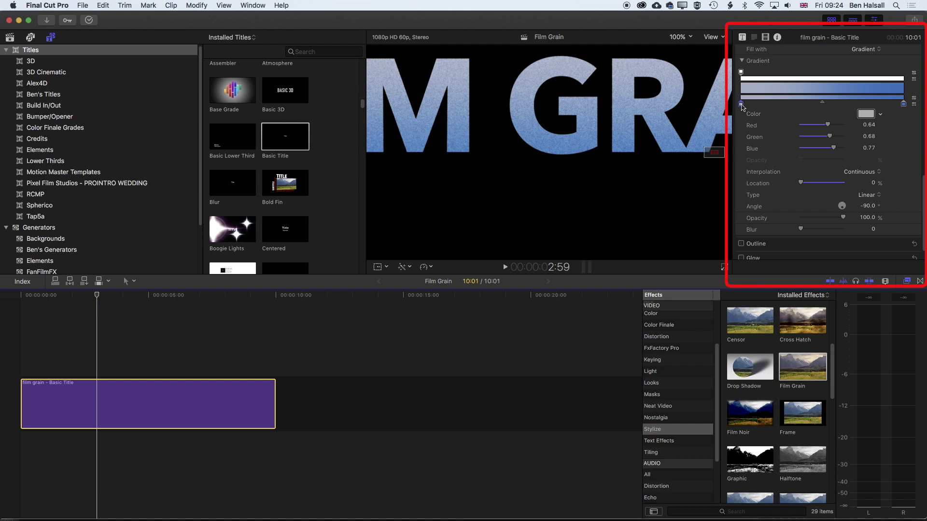
{"action": "mouse_move", "coordinate": [830, 127]}
{"action": "left_mouse_down"}
{"action": "mouse_move", "coordinate": [849, 128]}
{"action": "mouse_move", "coordinate": [843, 147]}
{"action": "mouse_move", "coordinate": [840, 139]}
{"action": "left_mouse_up"}
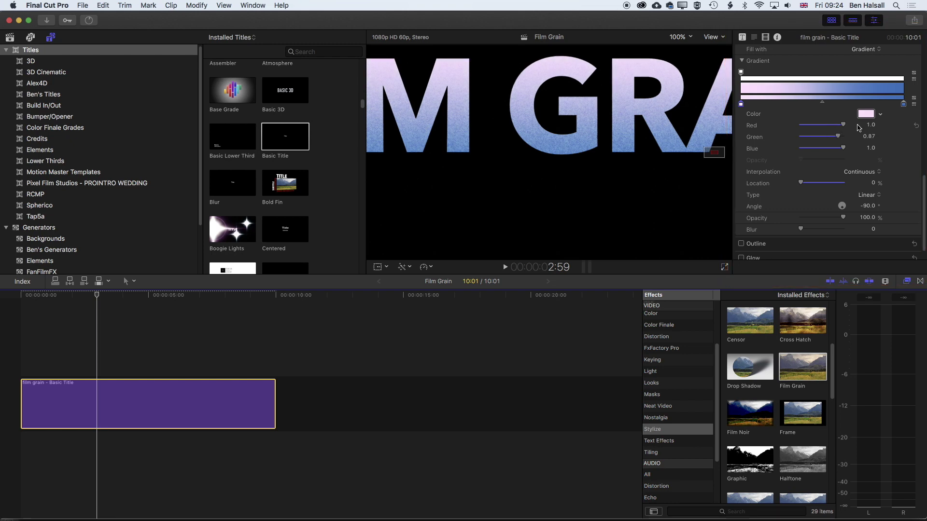
{"action": "left_click_drag", "start_coordinate": [838, 139], "coordinate": [841, 138]}
- Set the gradient's ending color stop to pale cyan with Red 0.74, Green 0.91, Blue 0.95 while the title plays
{"action": "left_click", "coordinate": [905, 105]}
{"action": "left_click_drag", "start_coordinate": [810, 127], "coordinate": [834, 124]}
{"action": "key", "text": "space"}
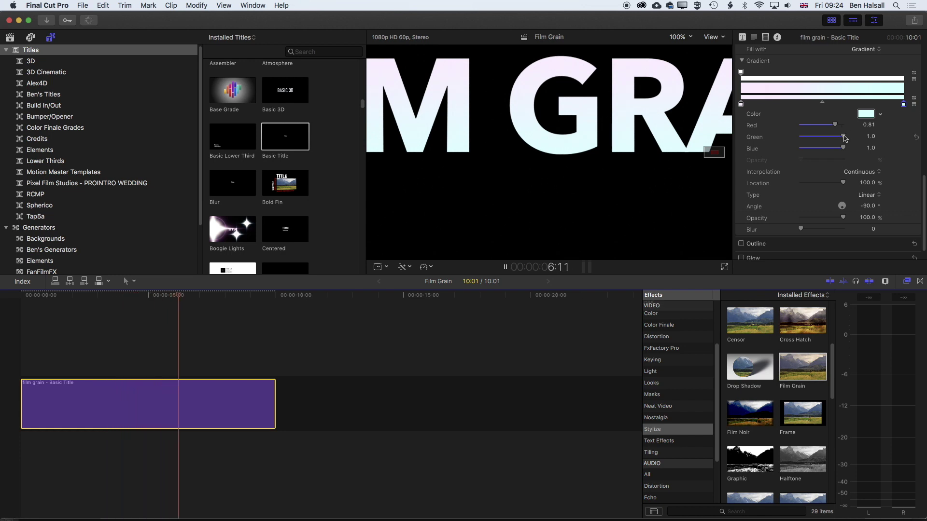
{"action": "mouse_move", "coordinate": [843, 136]}
{"action": "left_mouse_down"}
{"action": "mouse_move", "coordinate": [829, 124]}
{"action": "mouse_move", "coordinate": [841, 150]}
{"action": "left_mouse_up"}
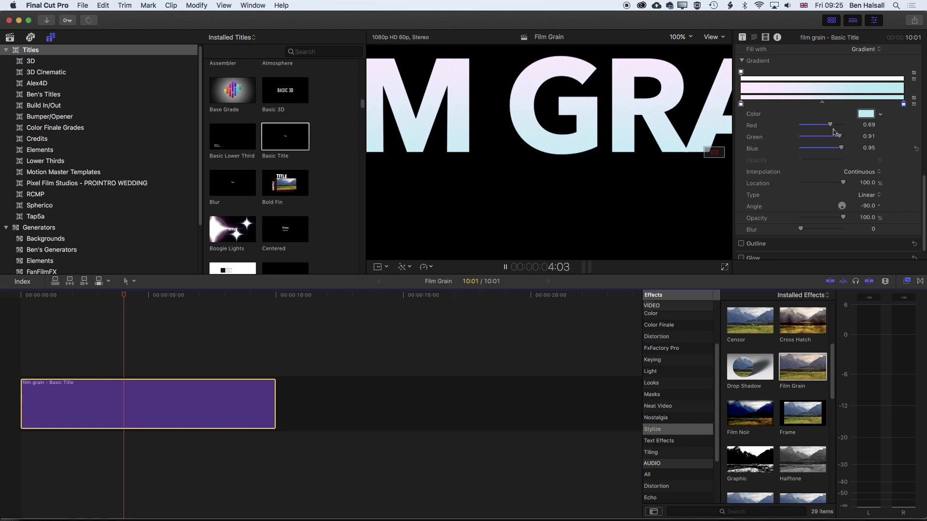
{"action": "left_click_drag", "start_coordinate": [830, 125], "coordinate": [838, 126]}
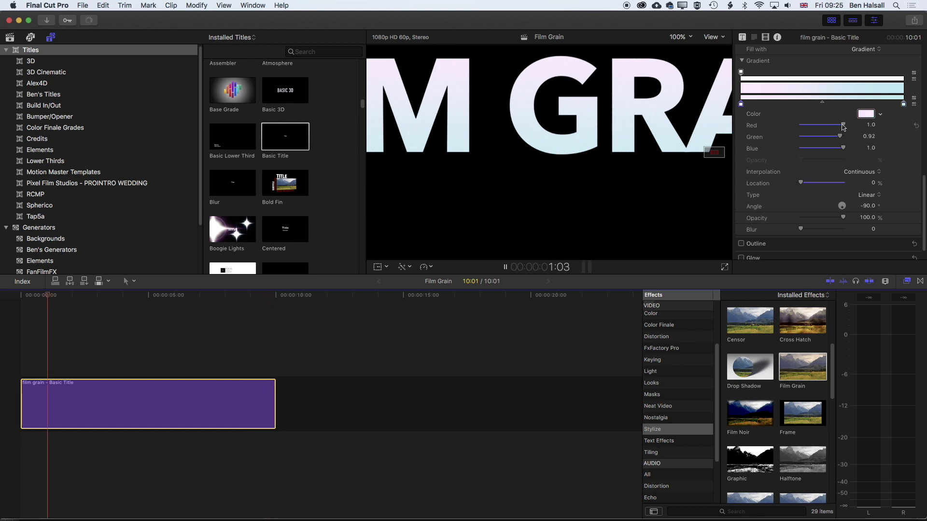
- Set the gradient's starting color stop to near-white with Red 0.94 and Blue 0.94, and stop playback
{"action": "mouse_move", "coordinate": [843, 125]}
{"action": "left_mouse_down"}
{"action": "mouse_move", "coordinate": [841, 145]}
{"action": "mouse_move", "coordinate": [841, 125]}
{"action": "left_mouse_up"}
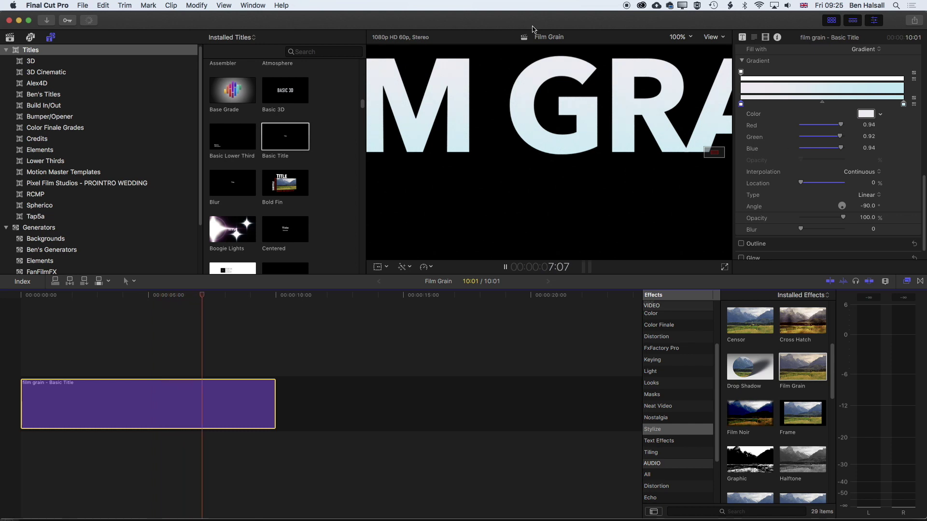
{"action": "key", "text": "space"}
- Zoom the viewer to 300%, center the letter G and play the title to inspect the grain
{"action": "left_click", "coordinate": [690, 38]}
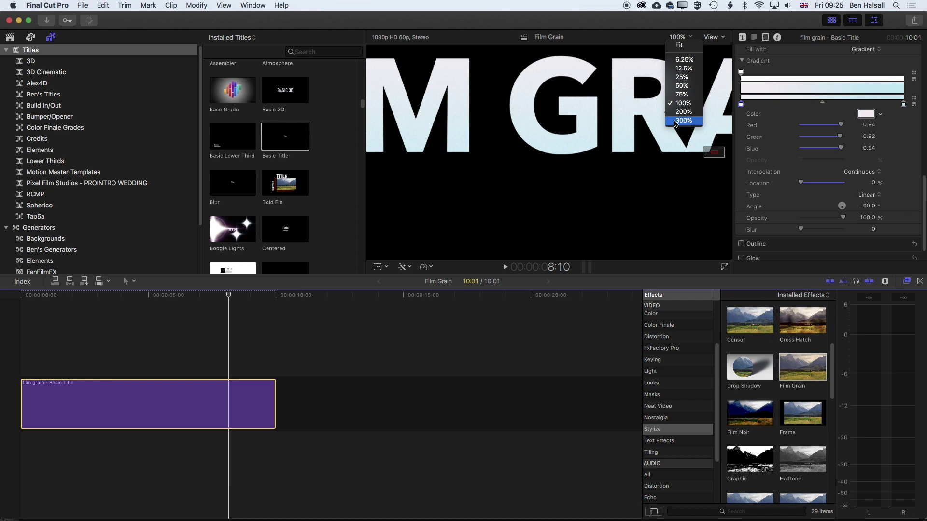
{"action": "left_click", "coordinate": [676, 121]}
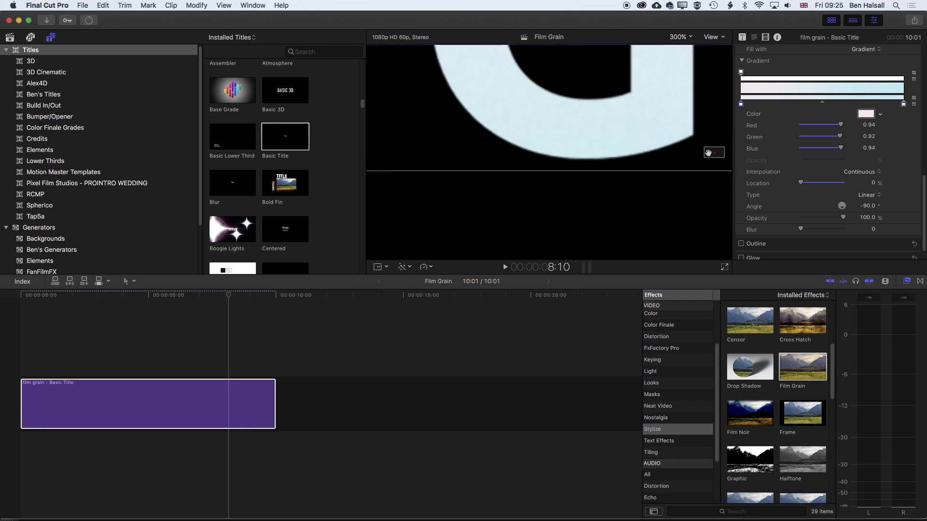
{"action": "left_click_drag", "start_coordinate": [713, 152], "coordinate": [713, 152]}
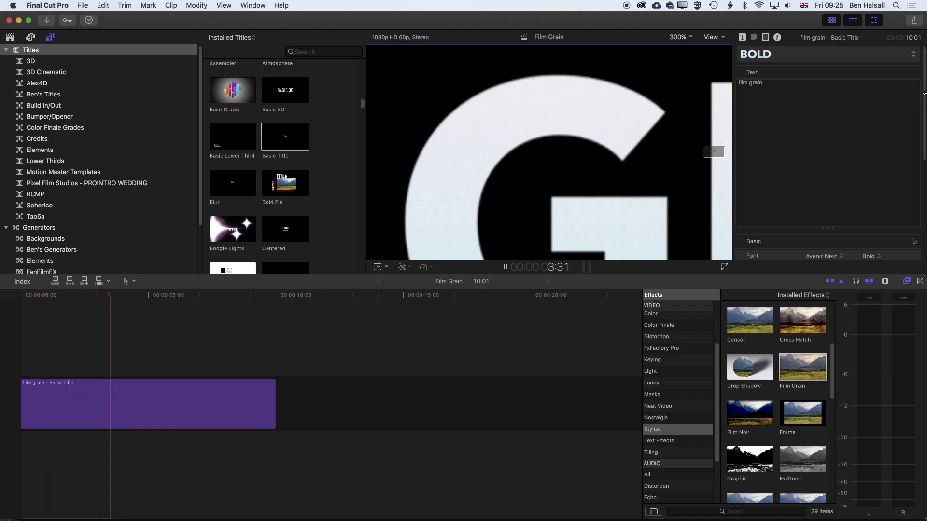
- Show the Face settings again and set the gradient's starting color stop to Red 0.88, Green 0.92, Blue 0.8
{"action": "scroll", "coordinate": [924, 95], "scroll_direction": "down", "scroll_amount": 5}
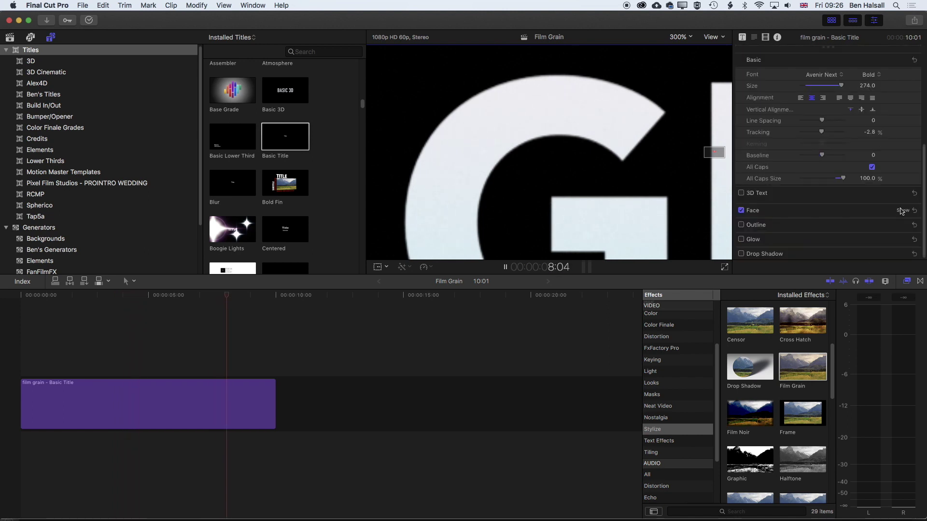
{"action": "left_click", "coordinate": [902, 210]}
{"action": "scroll", "coordinate": [924, 212], "scroll_direction": "down", "scroll_amount": 4}
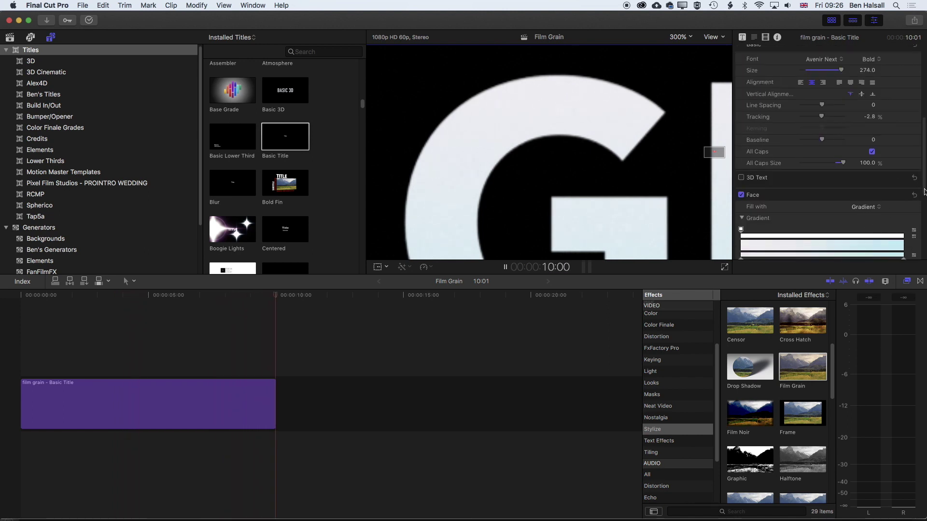
{"action": "left_click", "coordinate": [741, 189]}
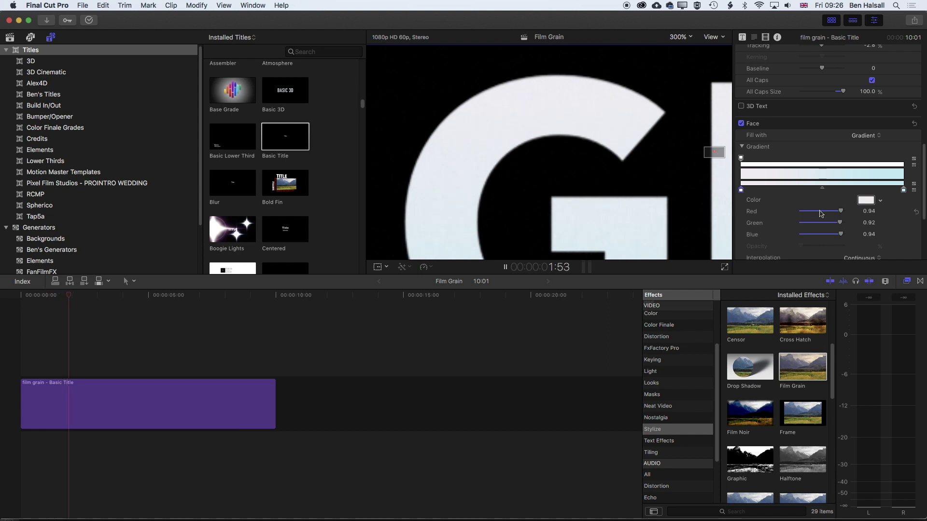
{"action": "left_click_drag", "start_coordinate": [841, 214], "coordinate": [835, 236]}
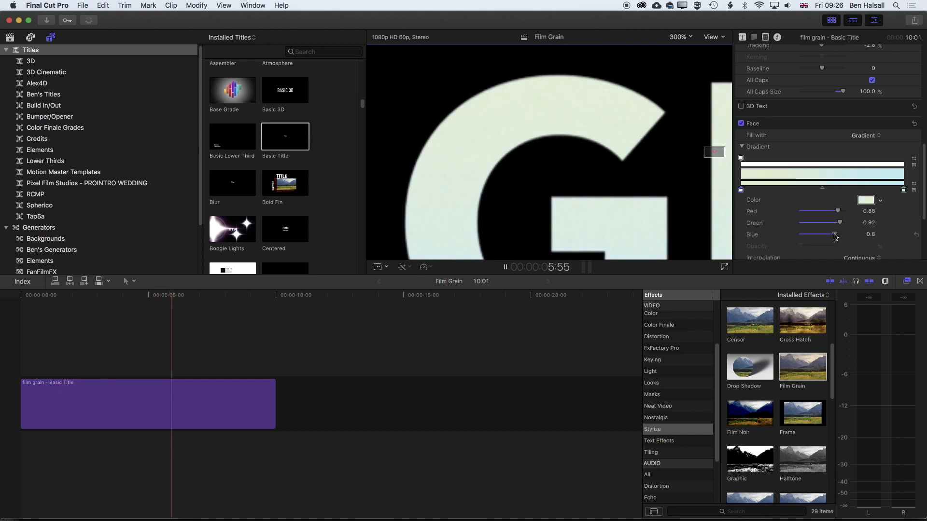
- Darken the gradient's ending color stop to Red 0.71, Green 0.79, Blue 0.79, and stop playback
{"action": "left_click", "coordinate": [903, 190]}
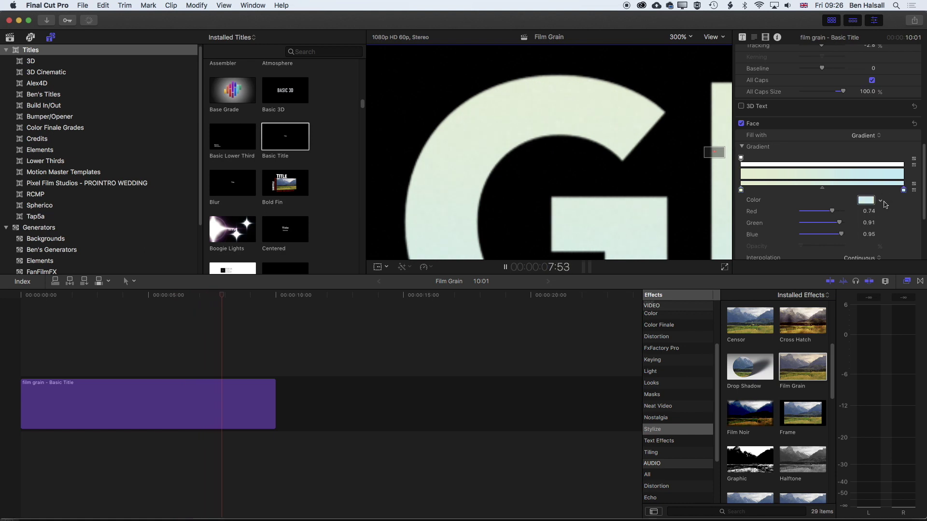
{"action": "left_click_drag", "start_coordinate": [832, 211], "coordinate": [837, 236]}
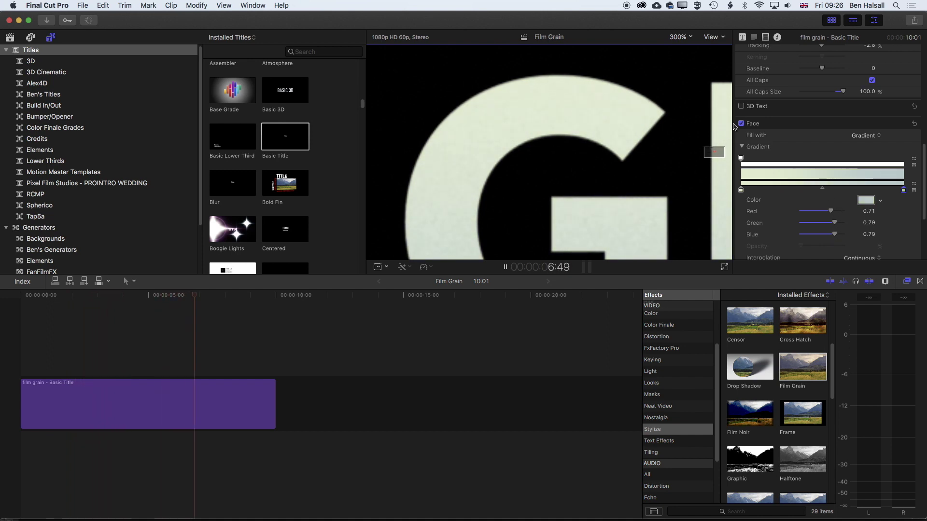
{"action": "key", "text": "space"}
- Move the magnified view to the lower part of the letter G and play the title to check the grain
{"action": "left_click_drag", "start_coordinate": [715, 151], "coordinate": [716, 152]}
{"action": "key", "text": "space"}
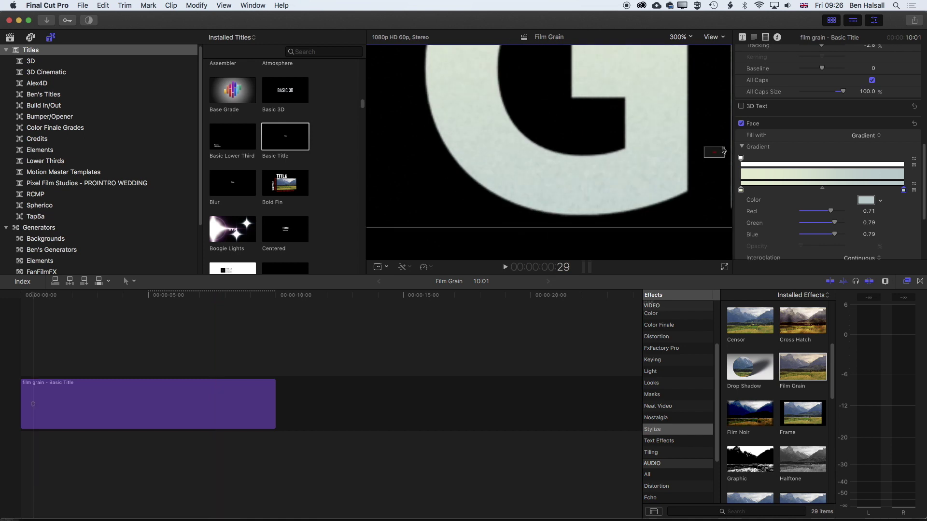
{"action": "key", "text": "space"}
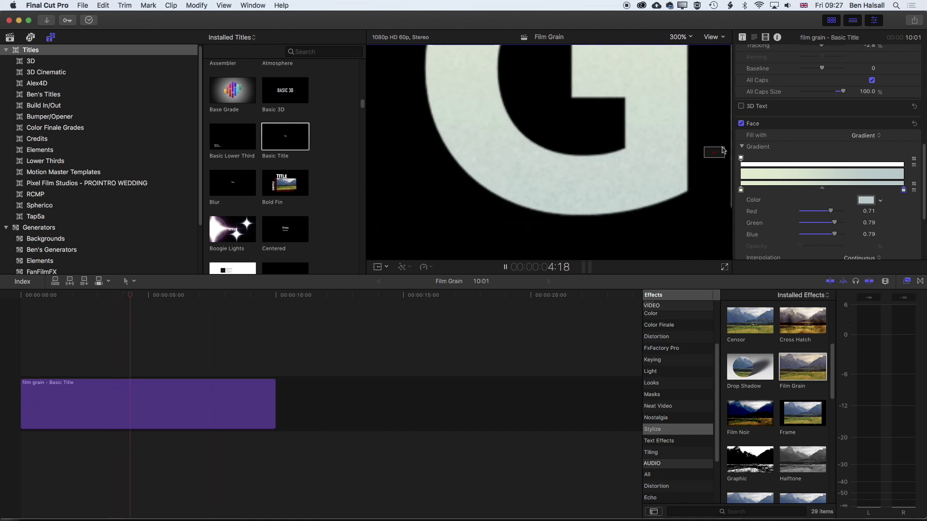